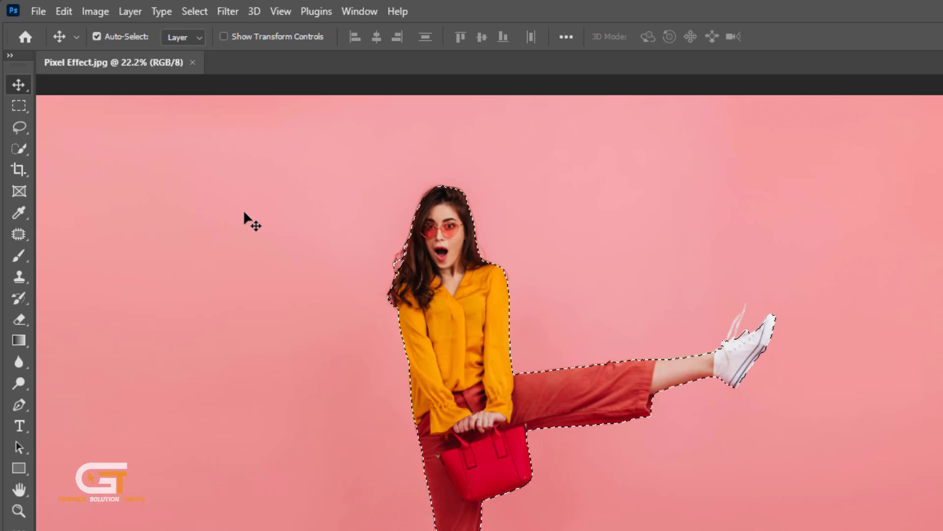
Copy the selected woman from the Background onto a new layer with Layer Via Copy.
left_click(137, 15)
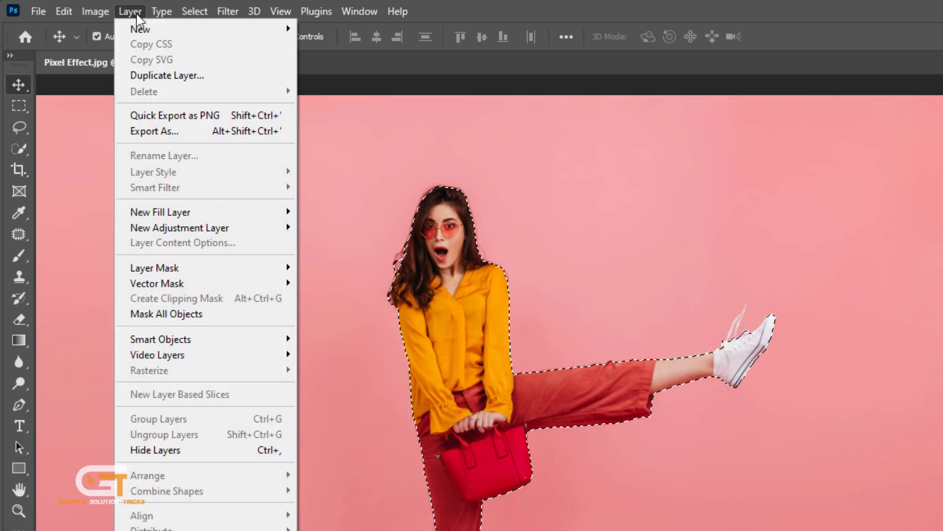
mouse_move(177, 31)
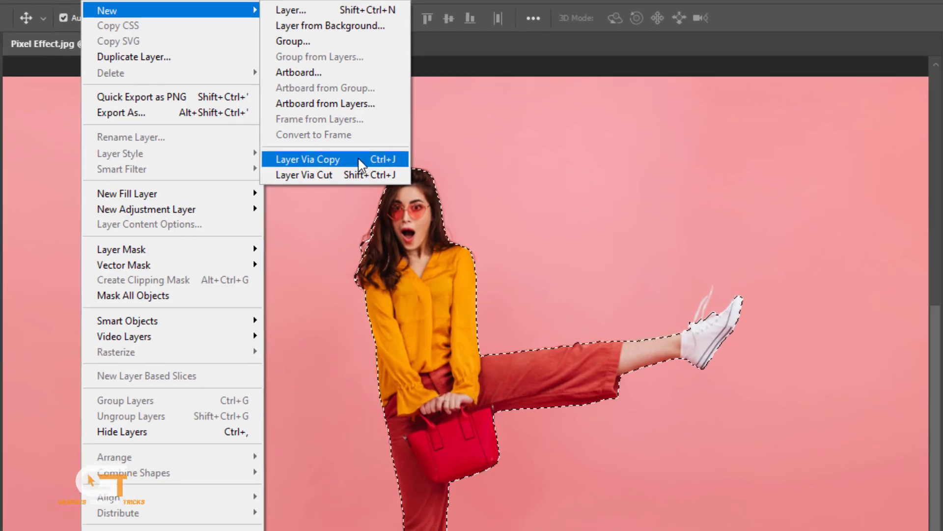
left_click(360, 164)
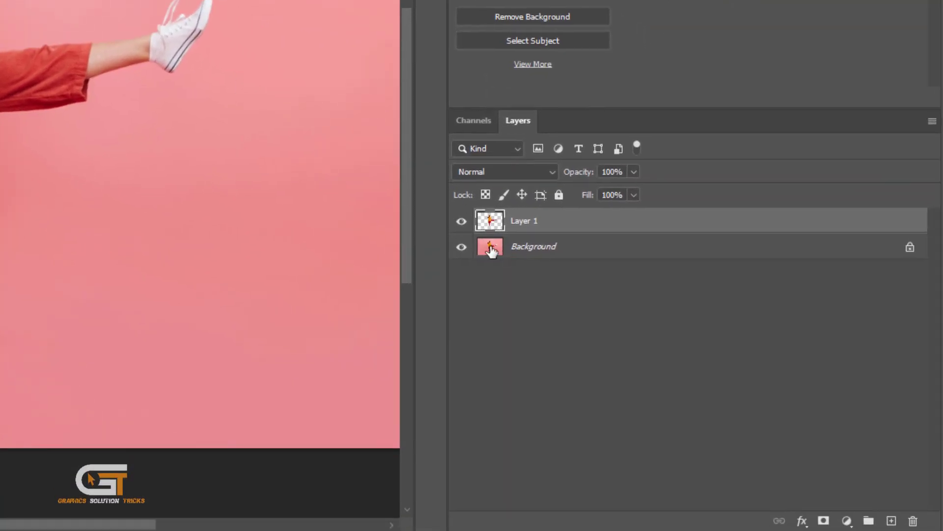
Add a white (ffffff) Solid Color fill layer directly above the Background layer.
left_click(516, 247)
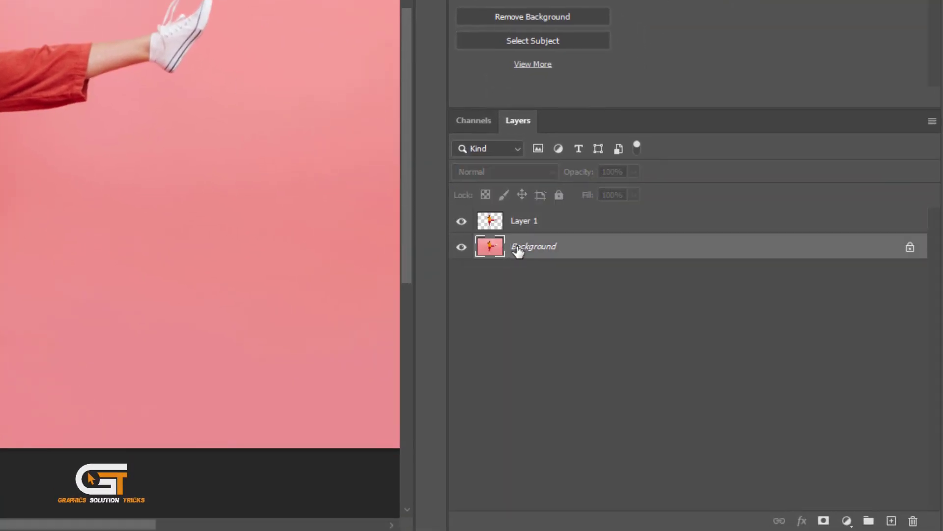
left_click(846, 520)
left_click(864, 231)
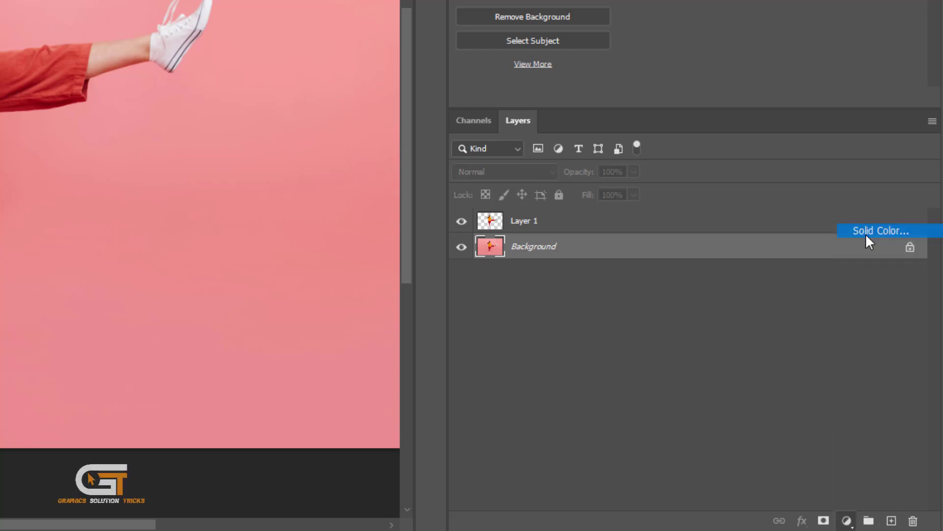
key("ctrl+v")
left_click_drag(51, 198, 30, 171)
left_click(416, 177)
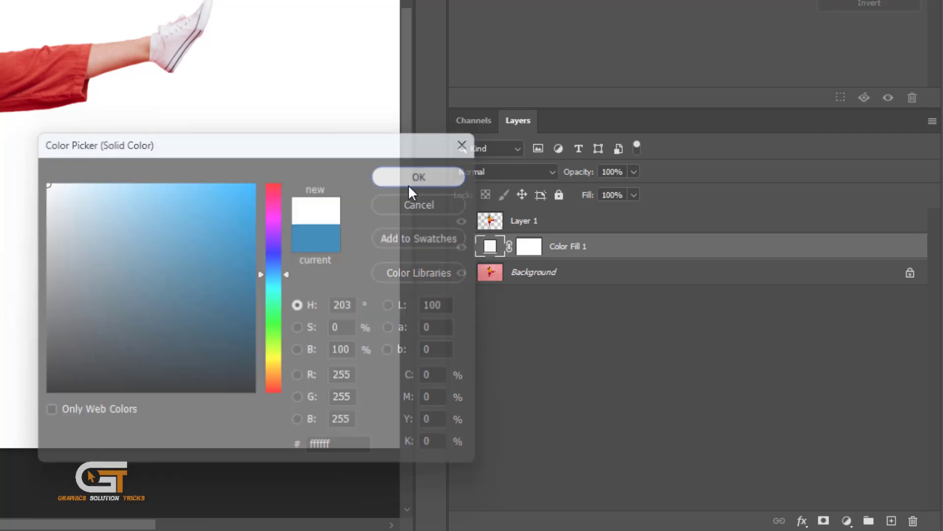
Marquee-select a vertical strip about 17 by 1737 px from the woman's chest to trouser hem on Layer 1 and copy it to a new layer.
left_click(610, 226)
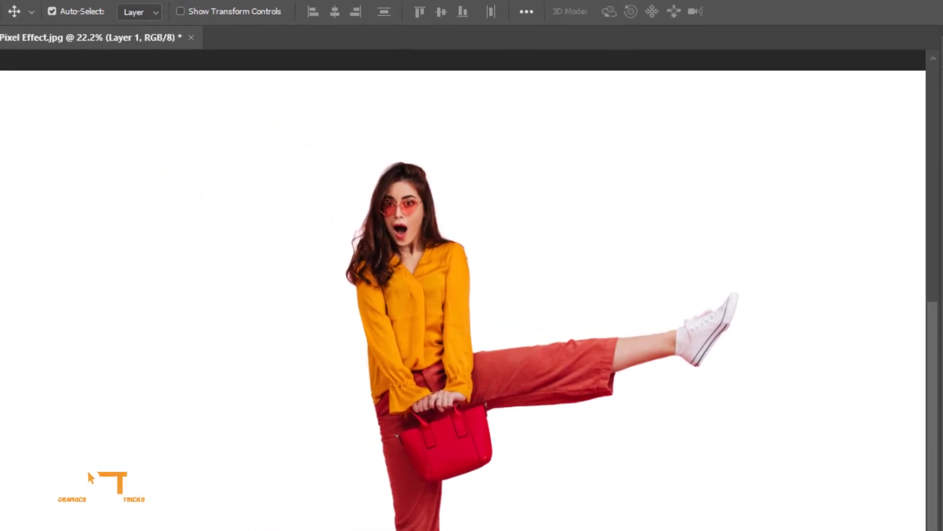
right_click(18, 106)
left_click(93, 110)
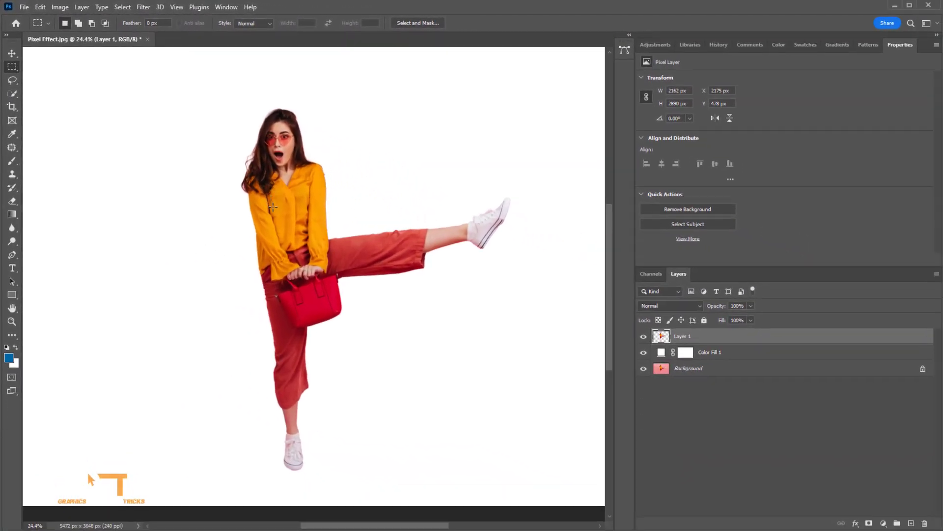
left_click_drag(279, 188, 288, 406)
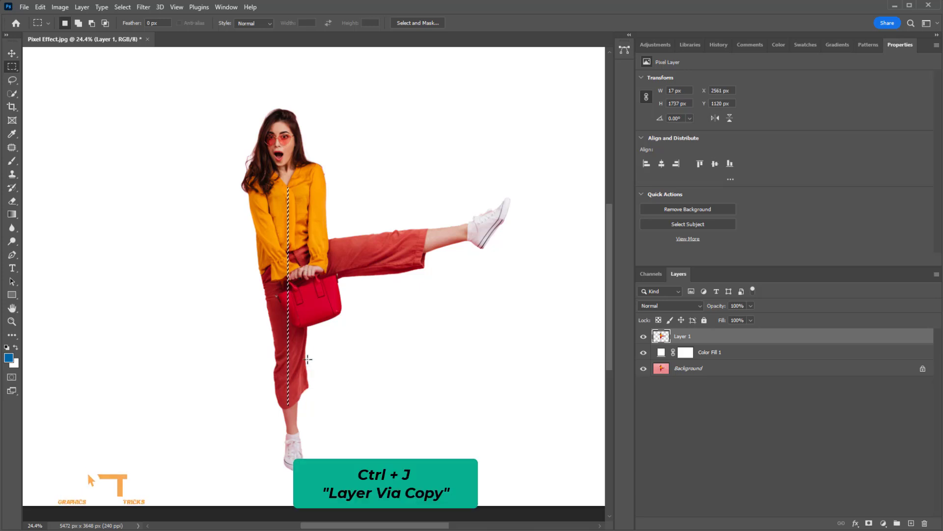
key("ctrl+j")
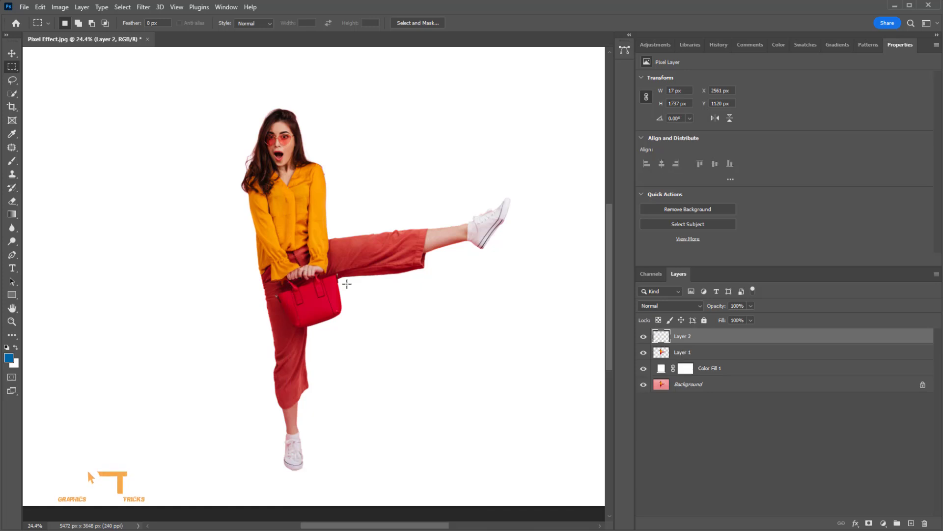
Stretch the copied strip horizontally to about 6467 px wide so it spans the full canvas width.
key("ctrl+t")
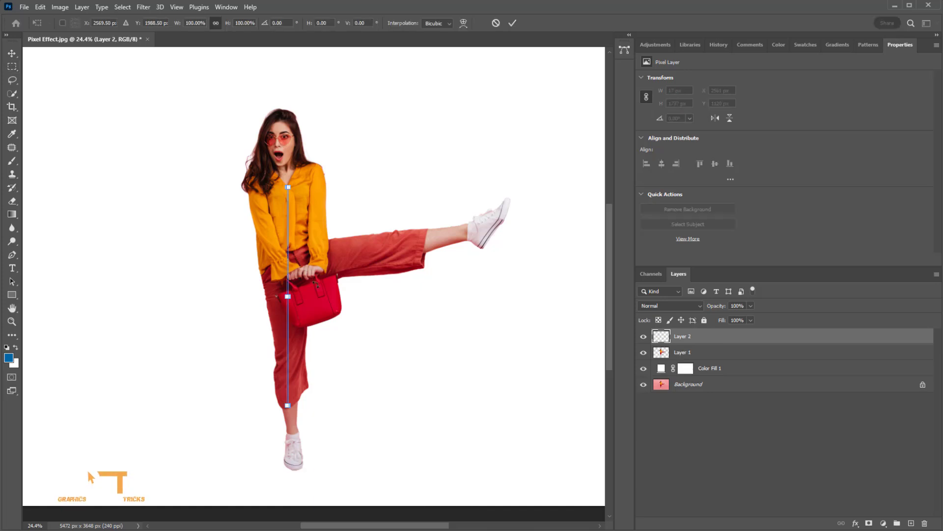
left_click_drag(288, 297, 609, 276)
scroll(555, 297, "down", 2)
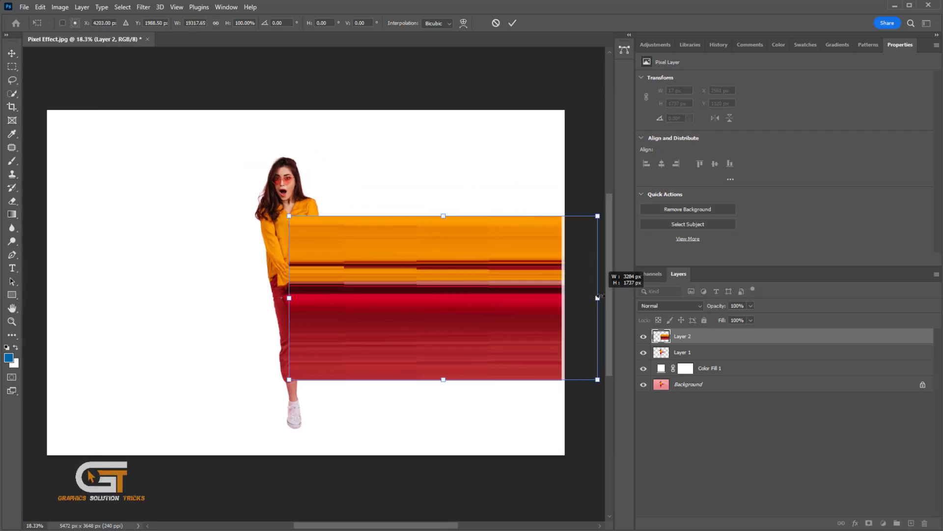
scroll(294, 311, "down", 1)
left_click_drag(294, 301, 91, 301)
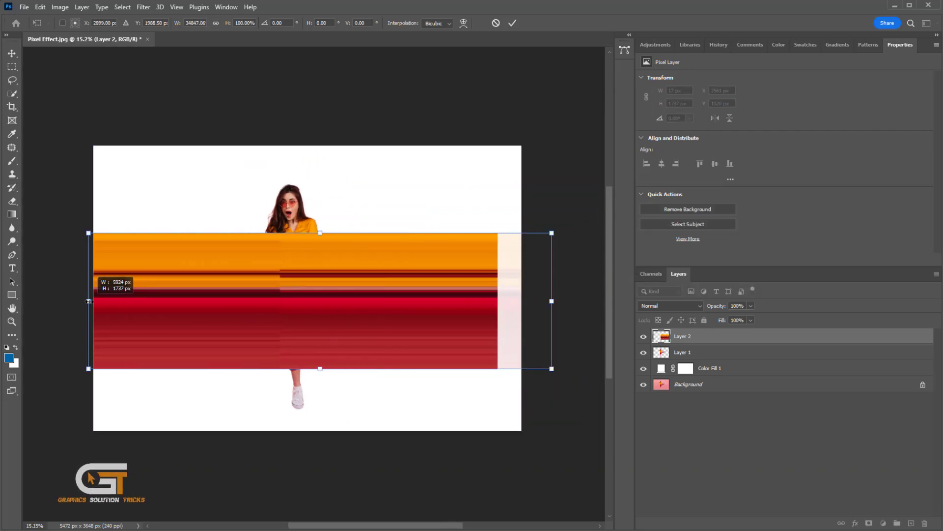
scroll(400, 317, "down", 1)
left_click_drag(515, 304, 550, 302)
key("Return")
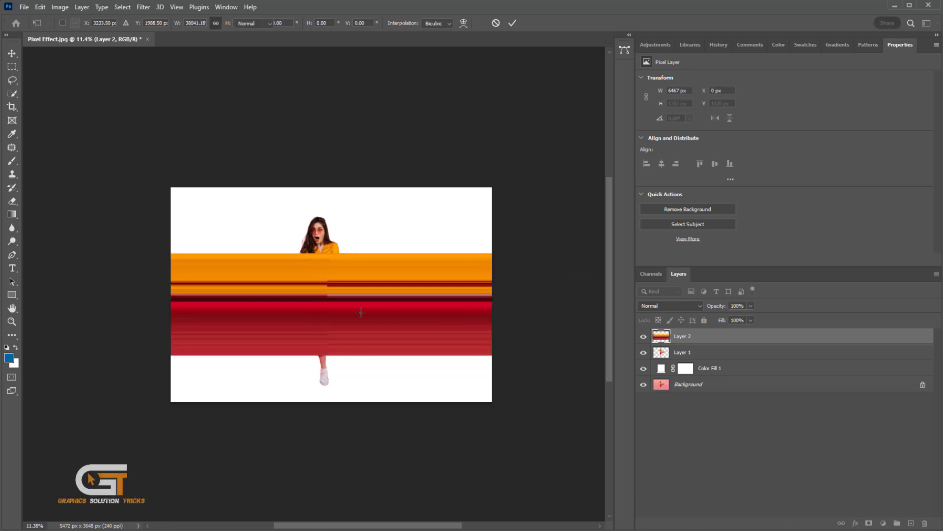
Apply the Polar Coordinates distortion with Rectangular to Polar to the stretched stripes on Layer 2.
scroll(326, 317, "up", 1)
scroll(326, 317, "up", 2)
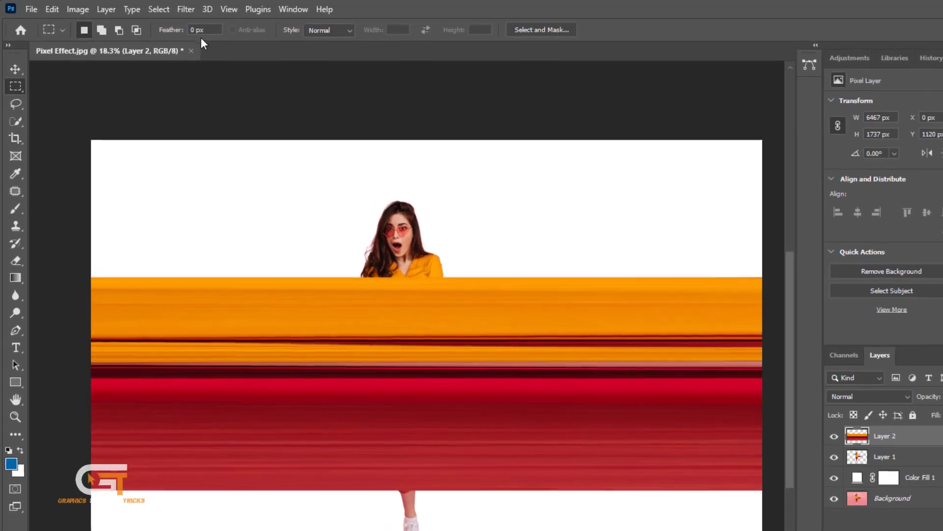
left_click(191, 10)
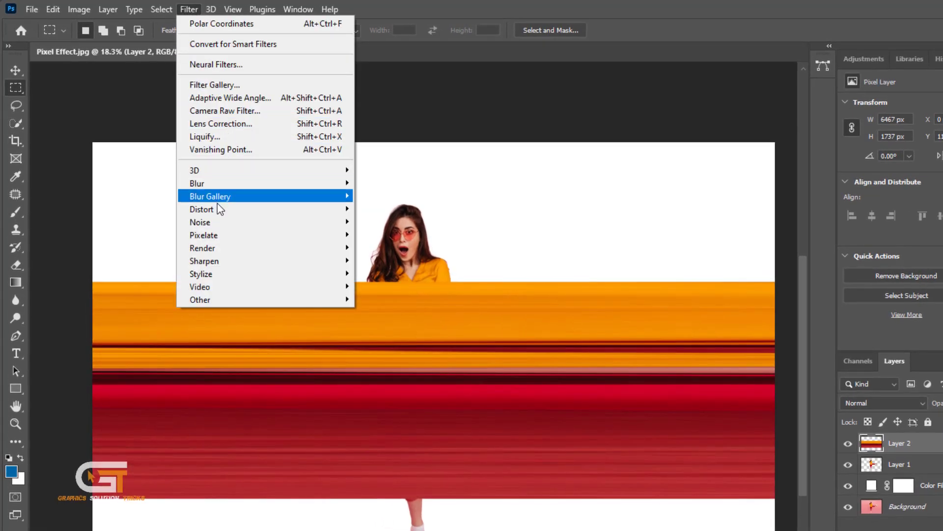
mouse_move(259, 210)
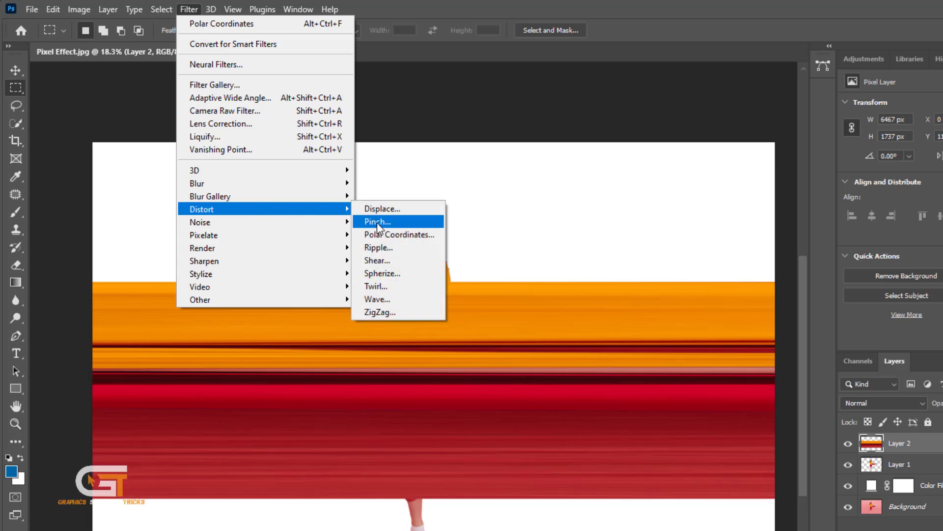
left_click(411, 236)
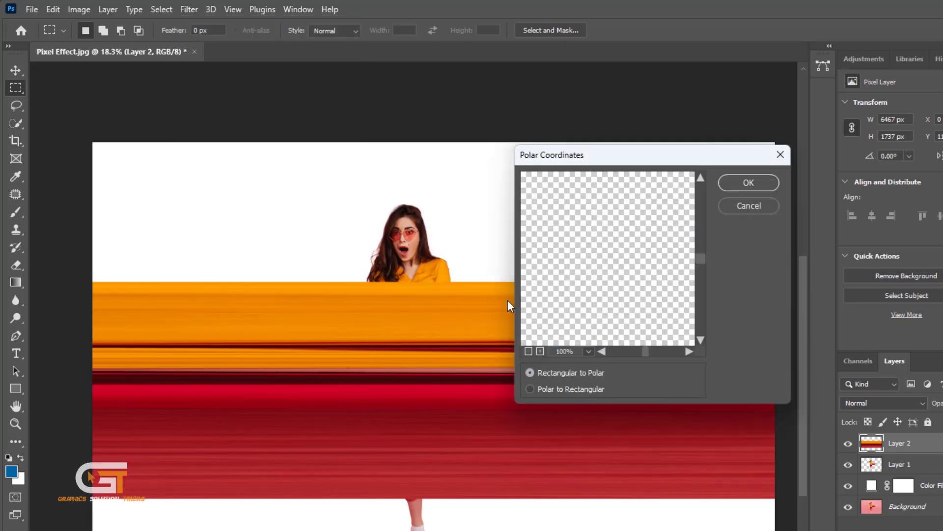
left_click(529, 351)
left_click(529, 351)
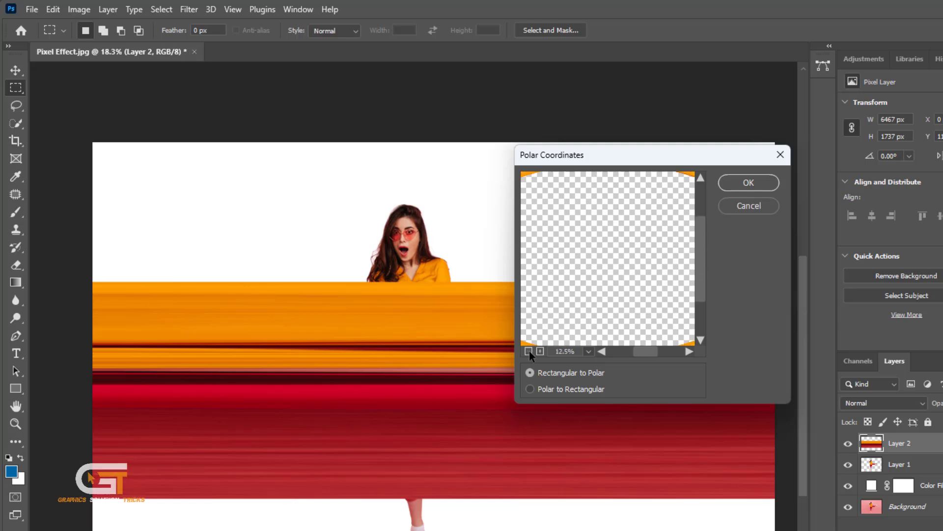
left_click(742, 181)
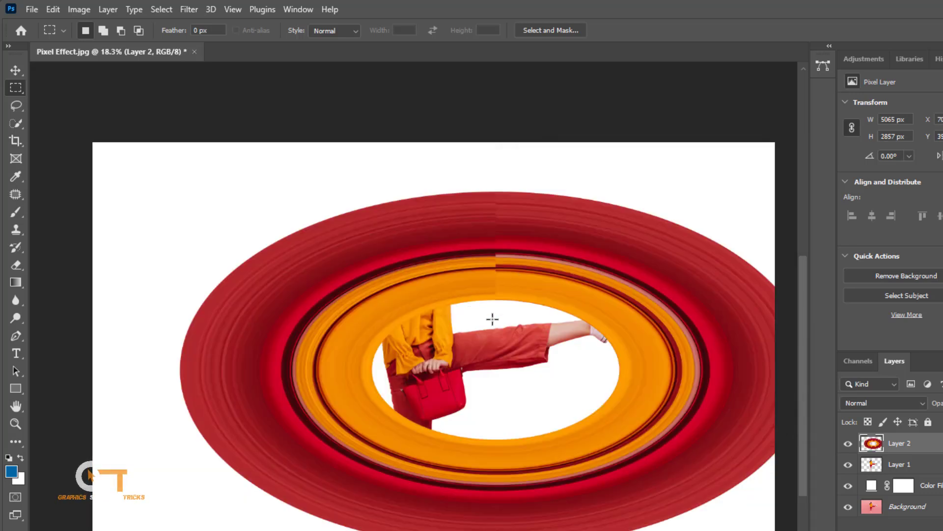
Narrow the striped ring to about 62% width and centre it over the woman's torso.
key("ctrl+t")
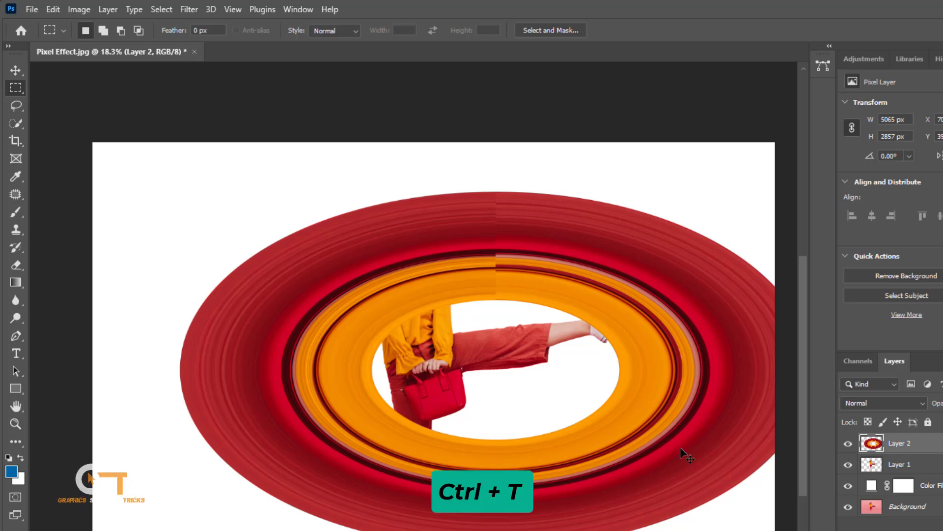
left_click_drag(587, 382, 536, 372)
left_click_drag(760, 358, 528, 378)
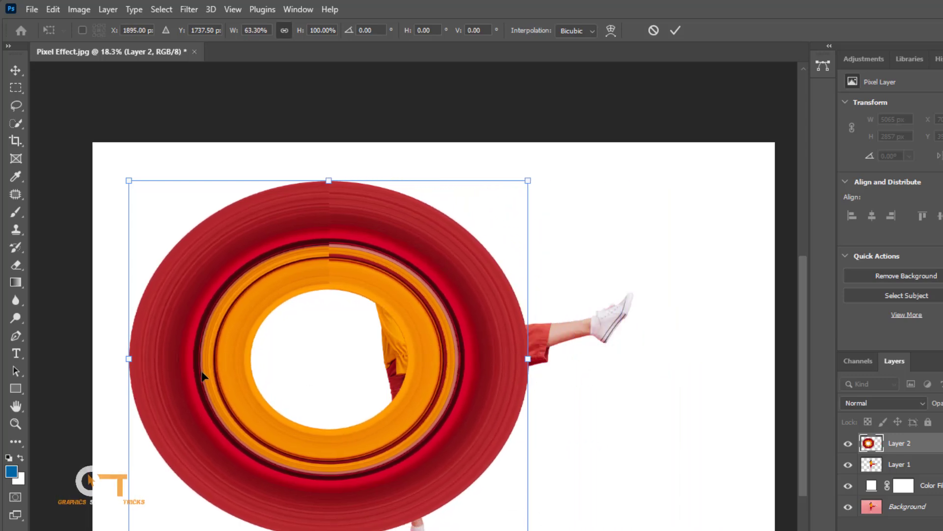
left_click_drag(131, 358, 135, 359)
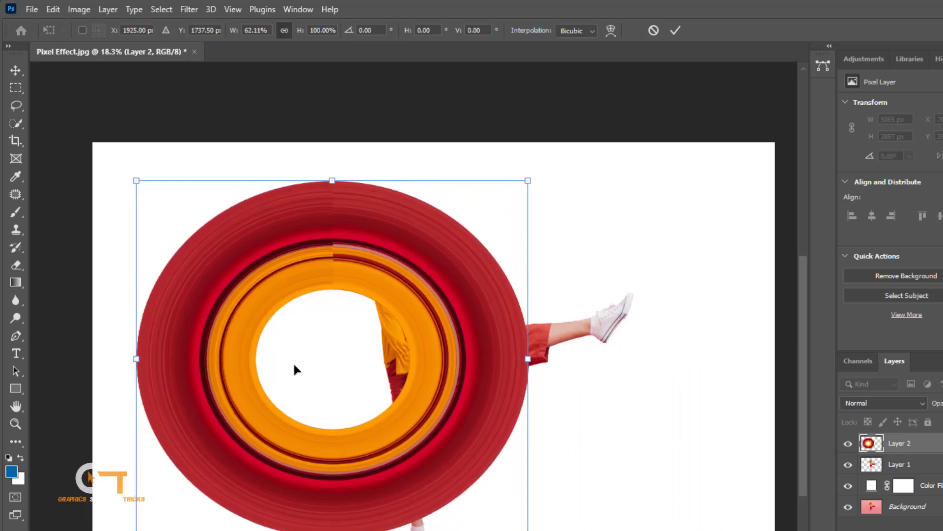
left_click_drag(294, 369, 378, 364)
key("Return")
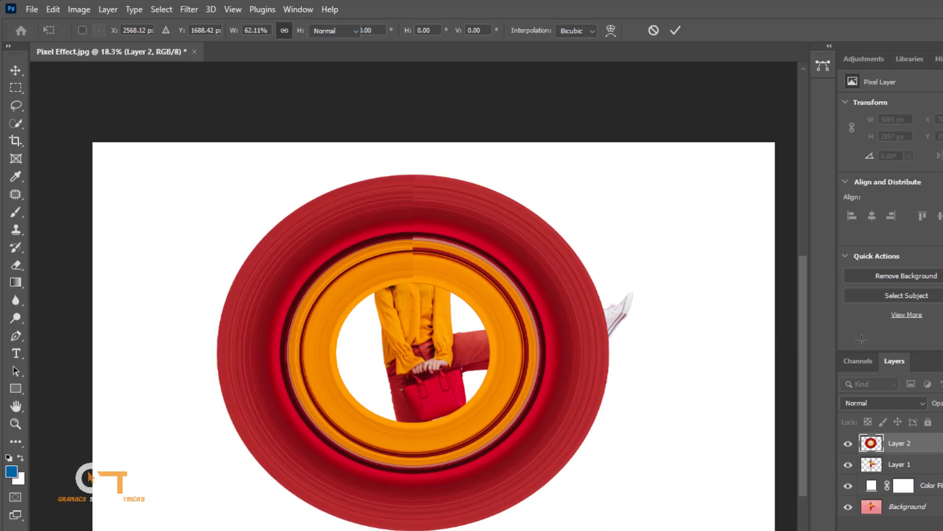
Move Layer 2 below Layer 1 and scale the ring around the woman to about 80% width and 83% height.
key("m")
left_click_drag(926, 443, 926, 473)
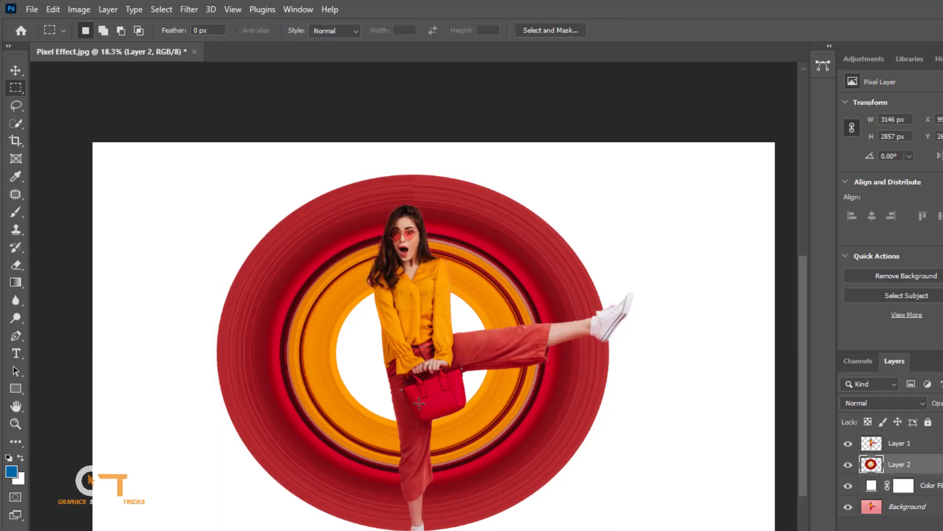
key("ctrl+t")
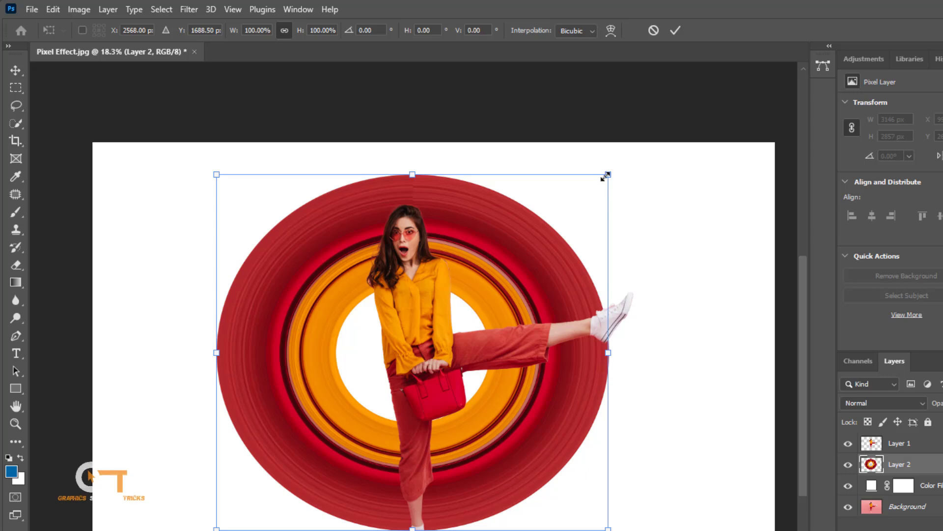
left_click_drag(608, 173, 533, 242)
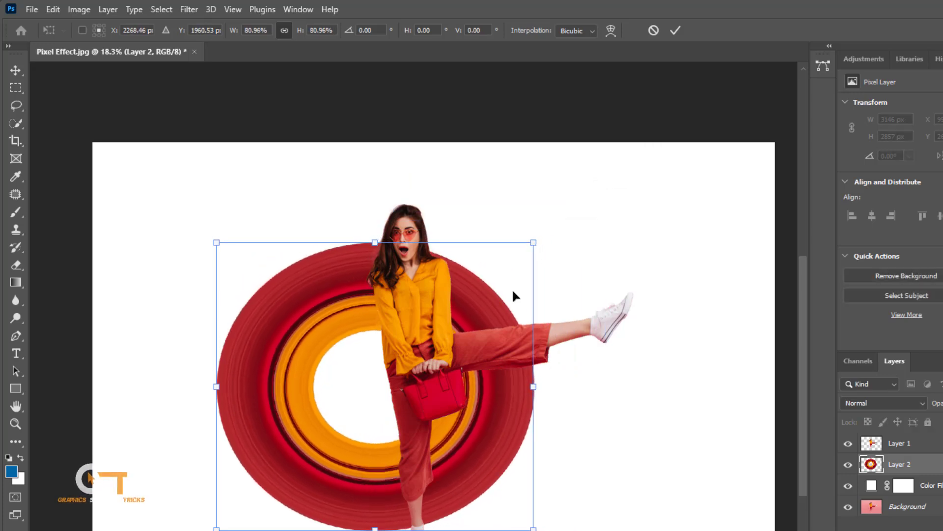
left_click_drag(469, 358, 499, 348)
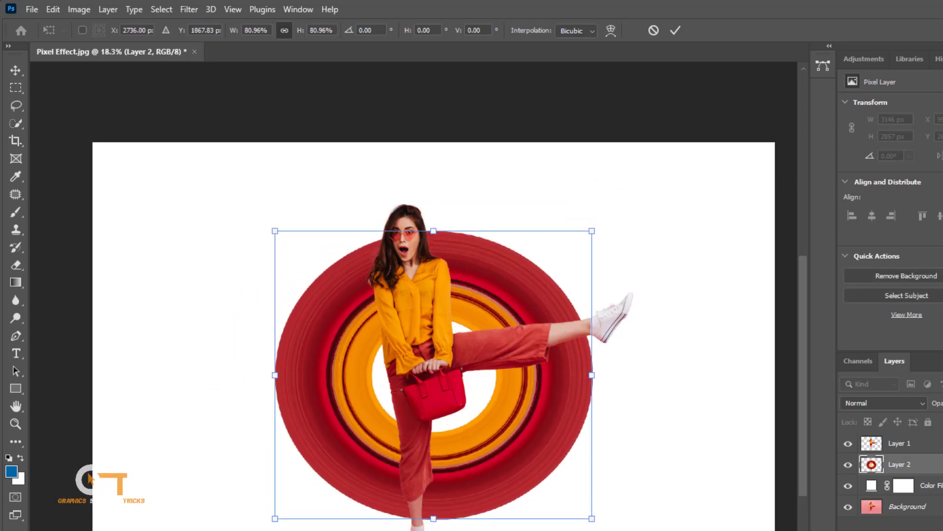
left_click_drag(441, 519, 441, 527)
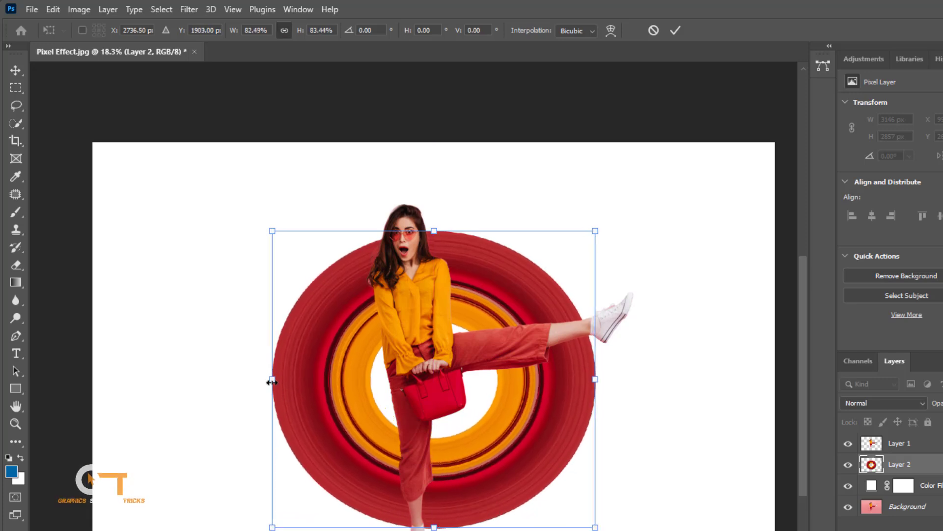
left_click_drag(271, 382, 279, 381)
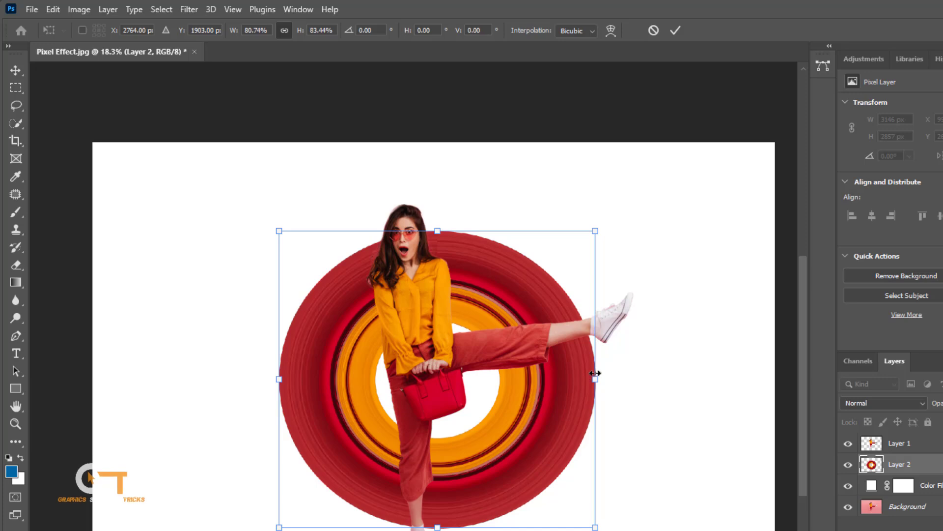
left_click_drag(595, 374, 592, 374)
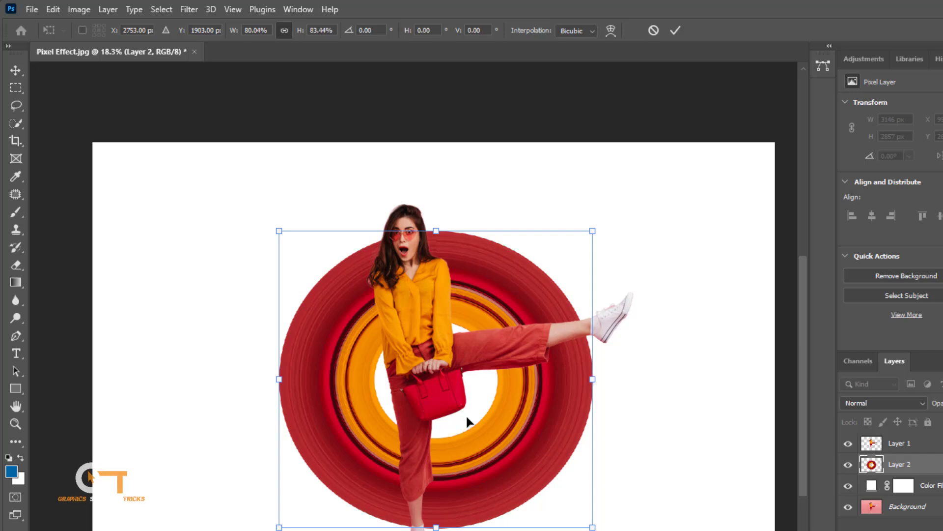
key("Return")
key("m")
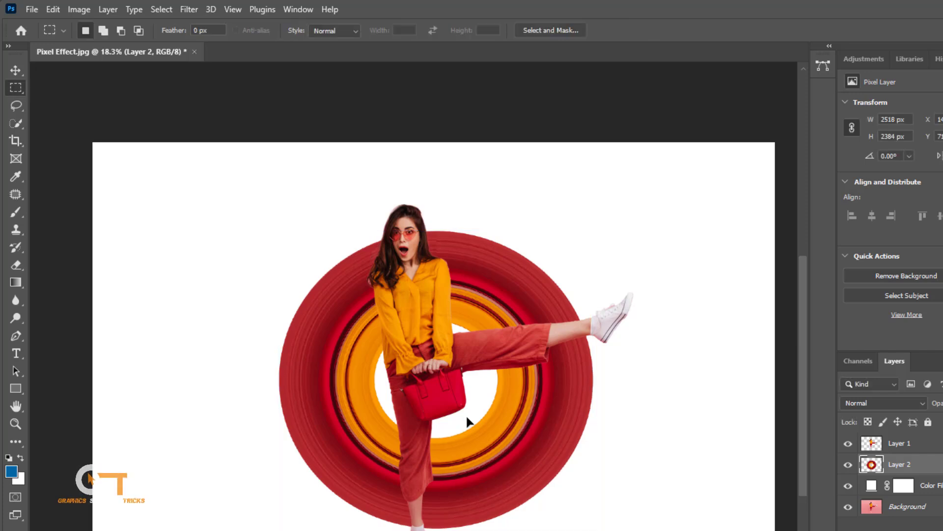
Load Layer 2's ring as a selection, erase the woman's raised leg on Layer 1 within it, and deselect.
left_click(869, 464, "ctrl")
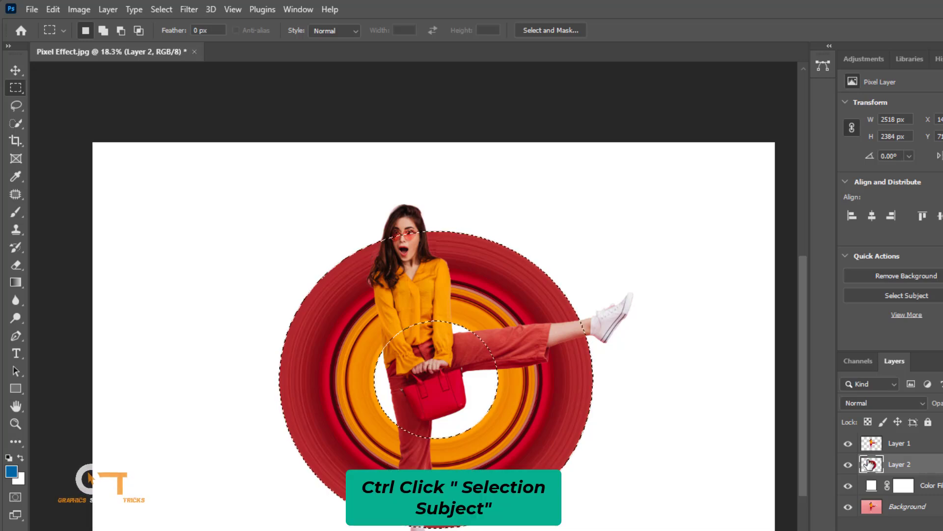
left_click(935, 446)
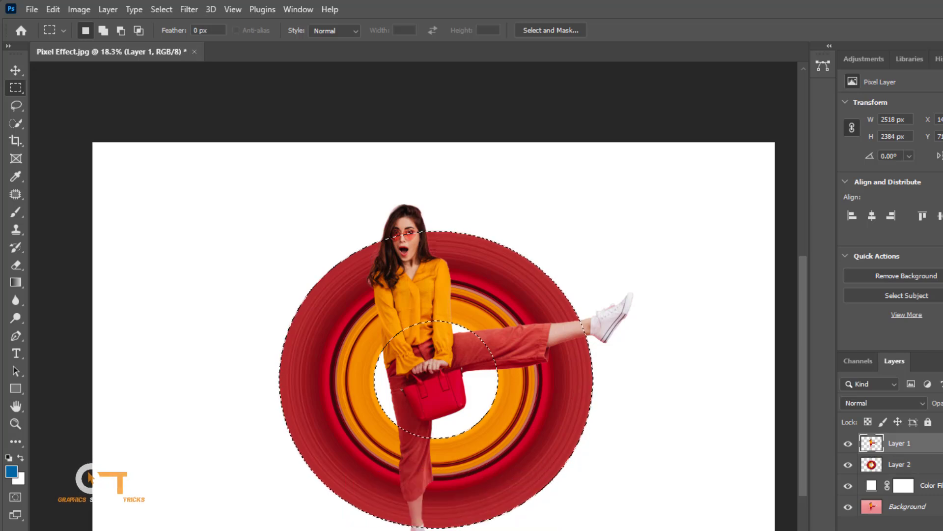
left_click(15, 265)
left_click(75, 264)
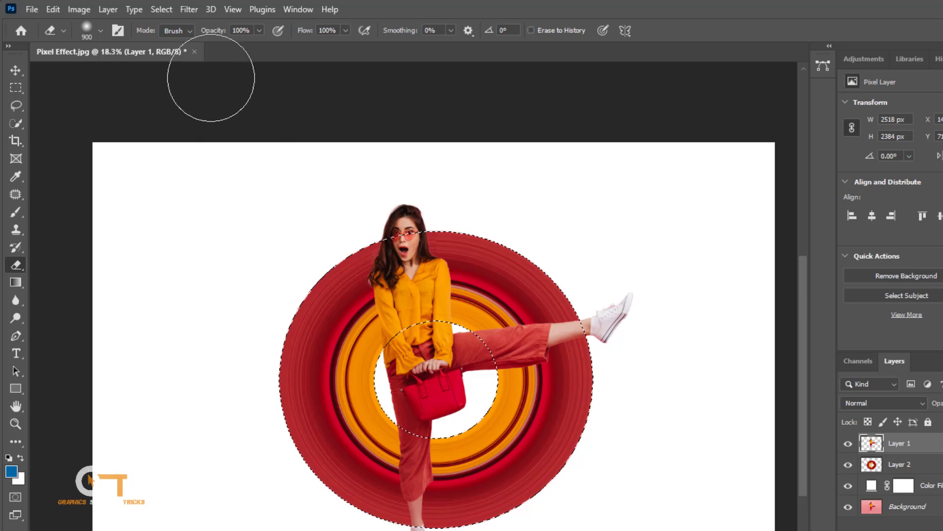
left_click(240, 31)
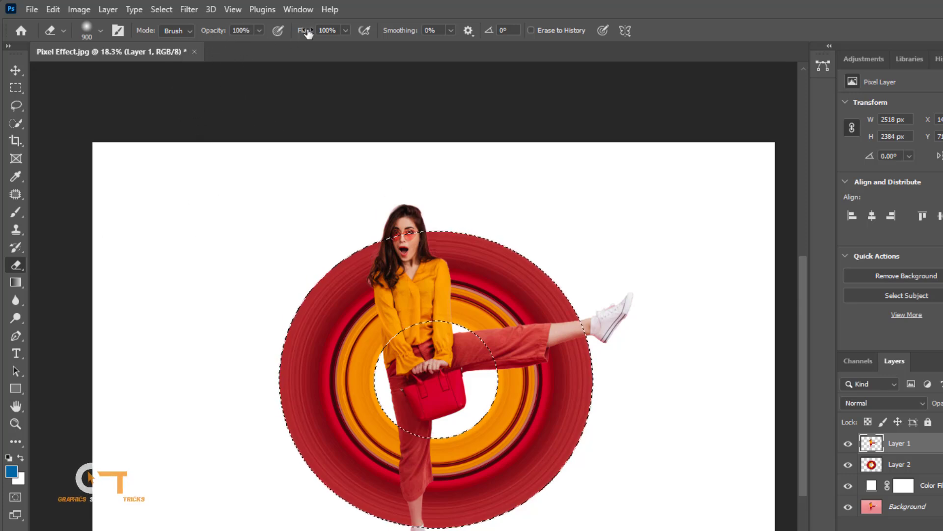
mouse_move(505, 333)
left_mouse_down()
mouse_move(512, 361)
mouse_move(535, 331)
left_mouse_up()
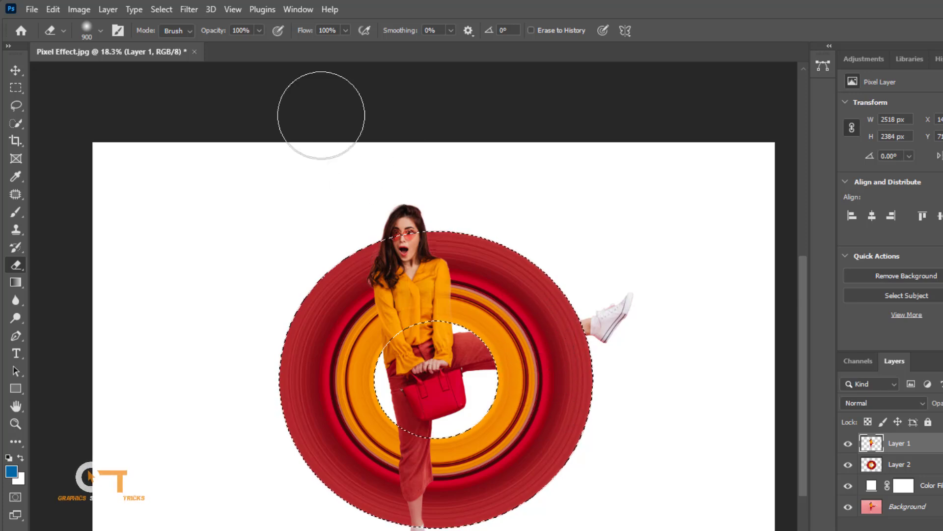
left_click(162, 10)
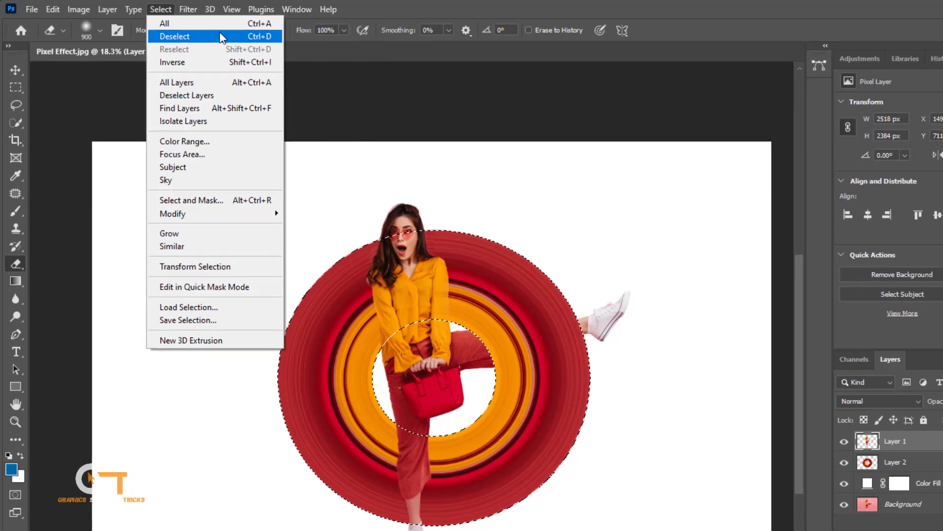
left_click(221, 36)
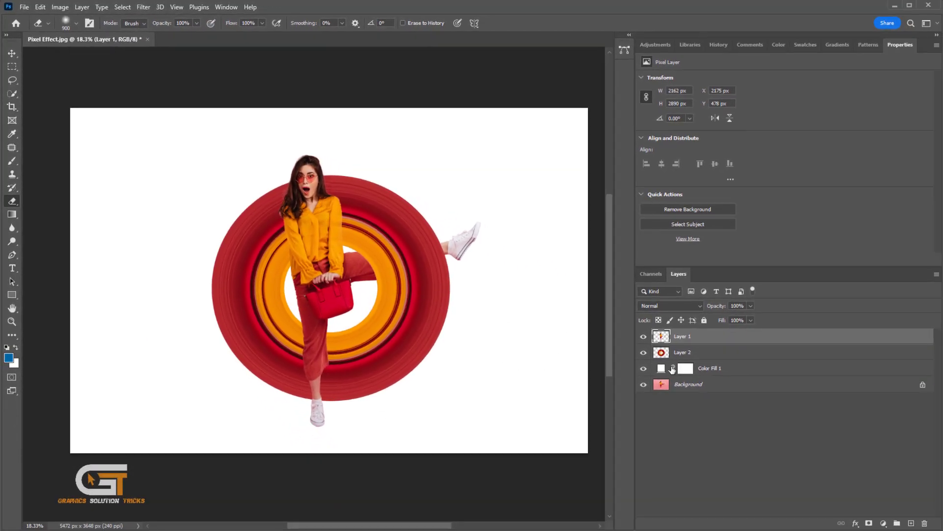
Delete the white Color Fill 1 layer and add a Gradient fill layer directly above the Background.
left_click(715, 372)
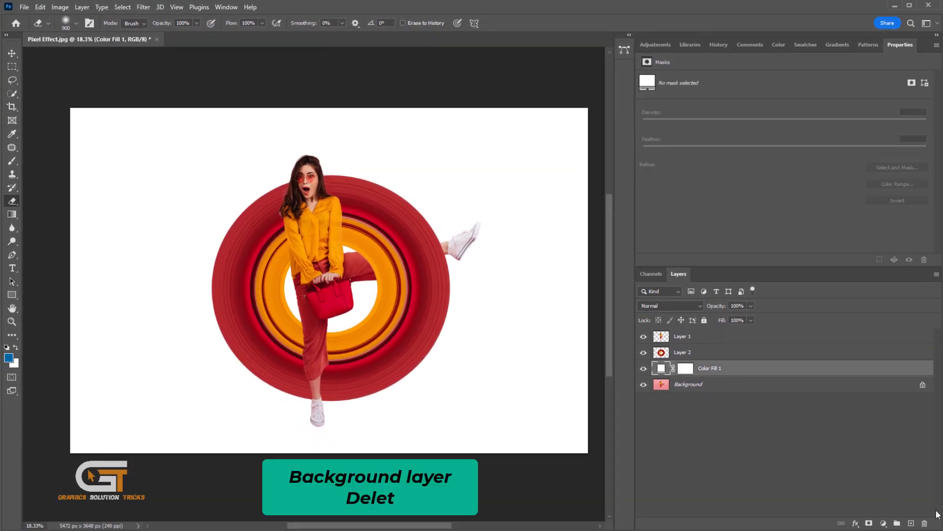
left_click(925, 524)
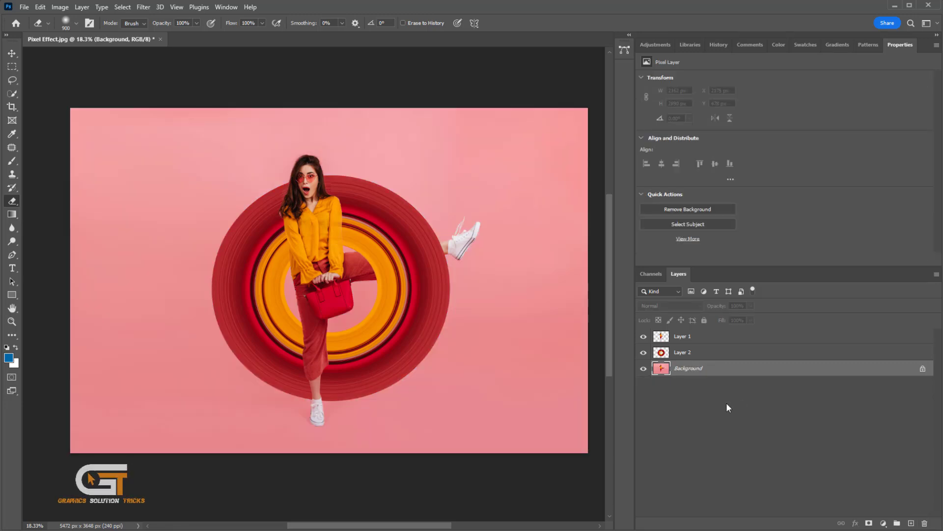
left_click(884, 523)
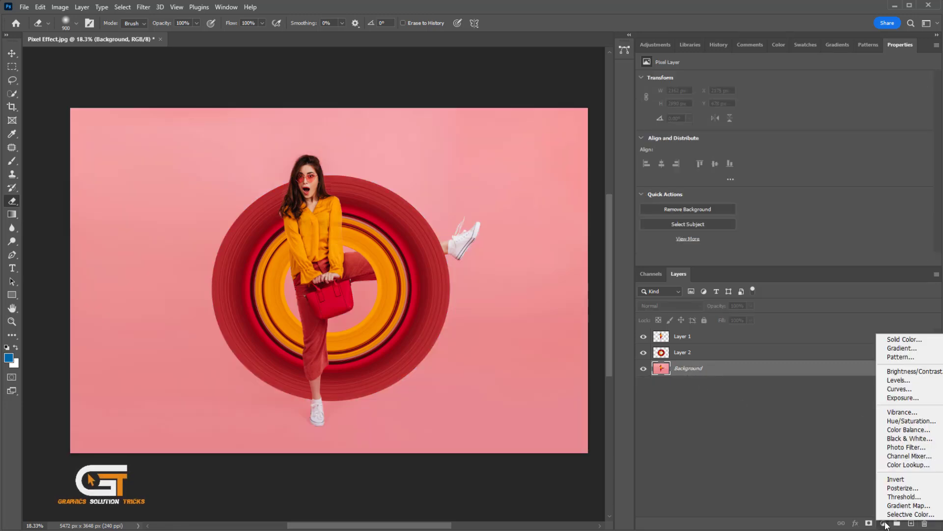
left_click(897, 352)
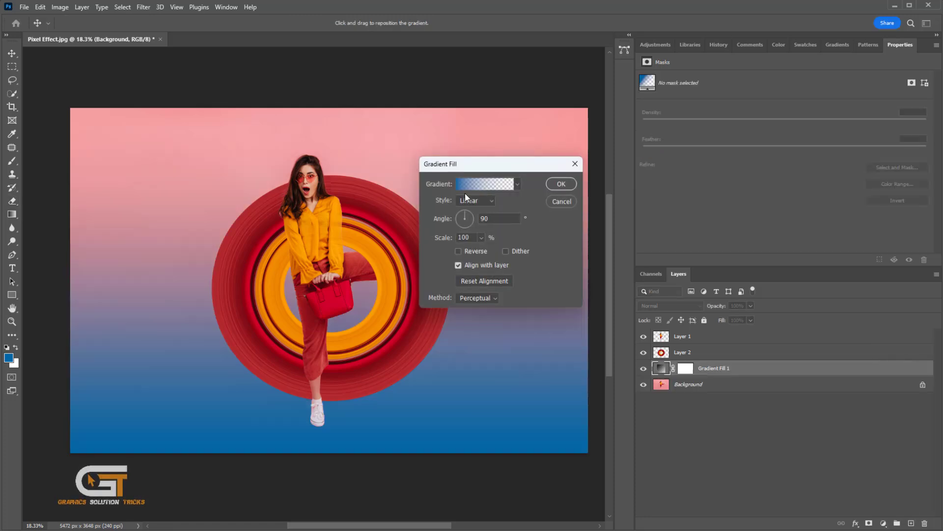
Start from the black-to-white Basics gradient preset and set its black stop to orange #f9a400.
left_click(492, 187)
left_click(349, 211)
left_click(388, 224)
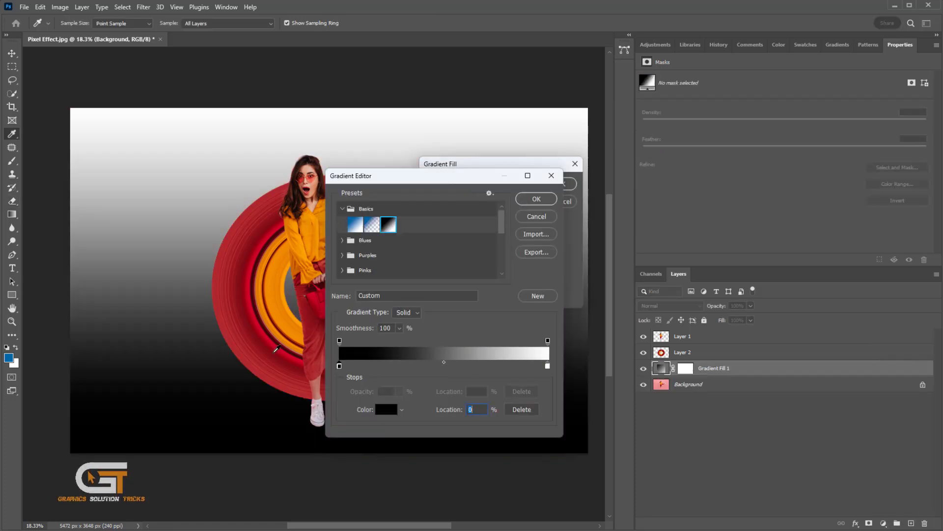
left_click(287, 303)
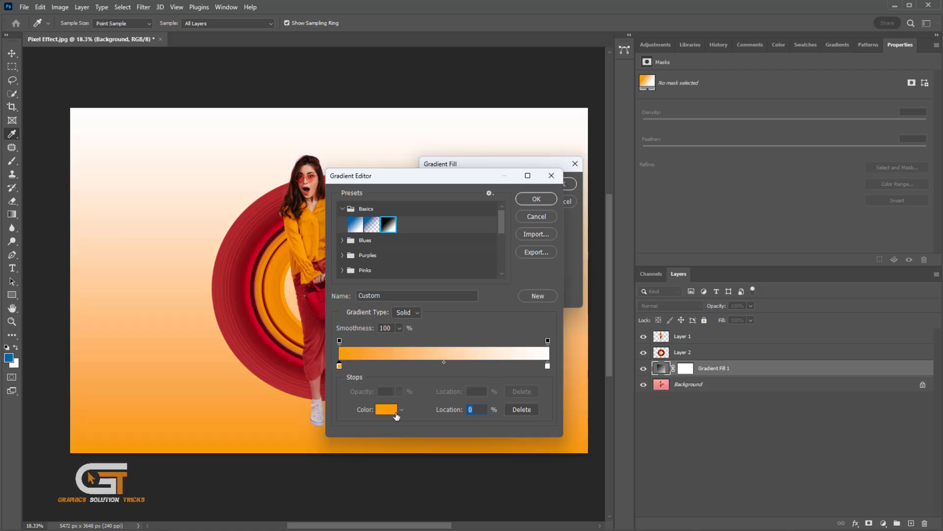
left_click(396, 416)
left_click(527, 421)
left_click(275, 429)
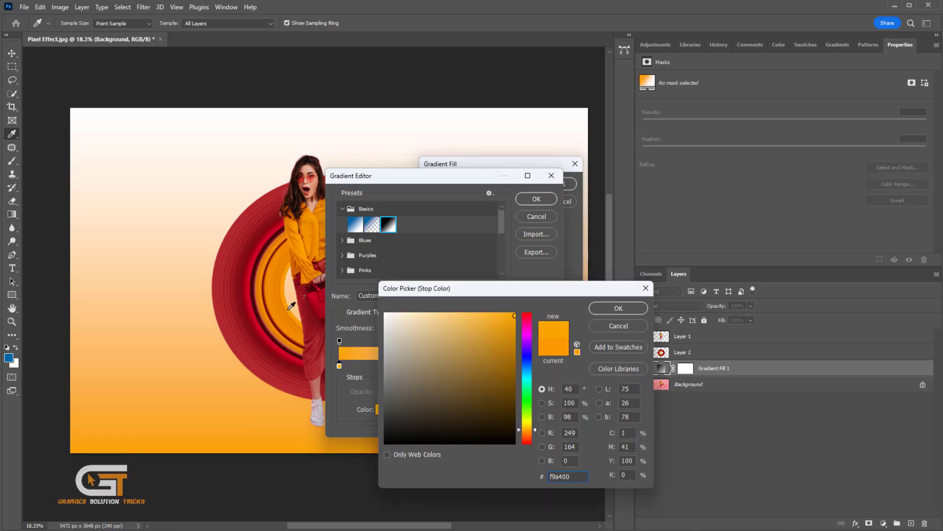
left_click(604, 313)
Set the gradient's white end stop to dark red #59030f sampled from the ring and accept the gradient.
left_click(550, 366)
left_click(369, 411)
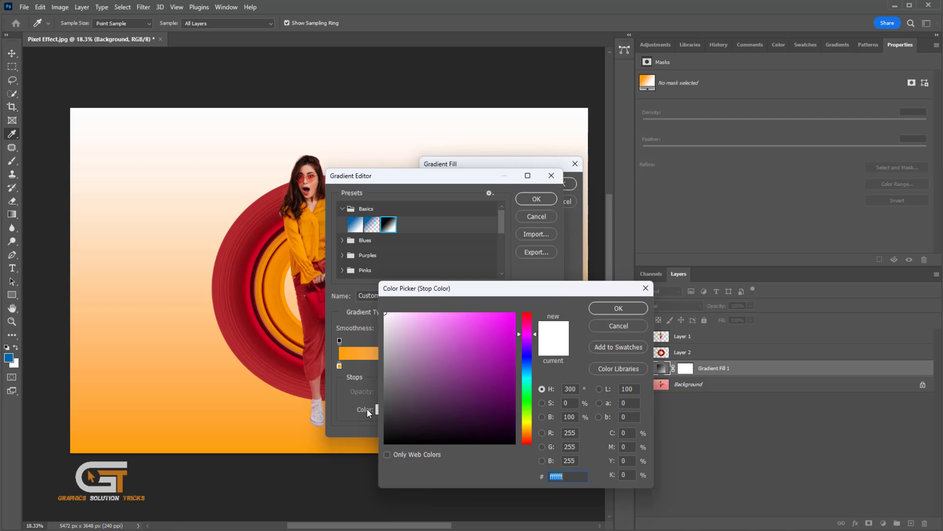
left_click(253, 267)
left_click(269, 283)
left_click(618, 308)
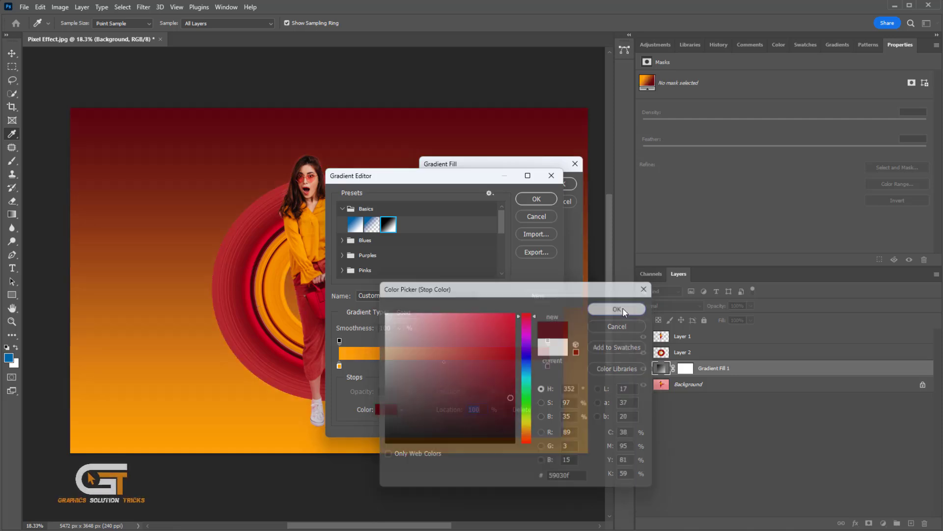
left_click(536, 199)
Reverse the gradient fill, change its style to Radial and raise its scale to 221%.
left_click(476, 250)
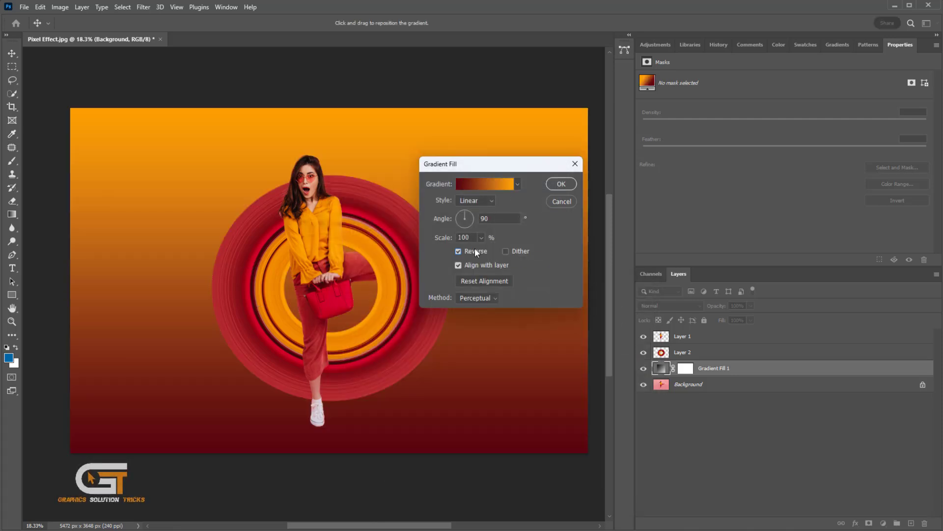
left_click(475, 200)
left_click(482, 217)
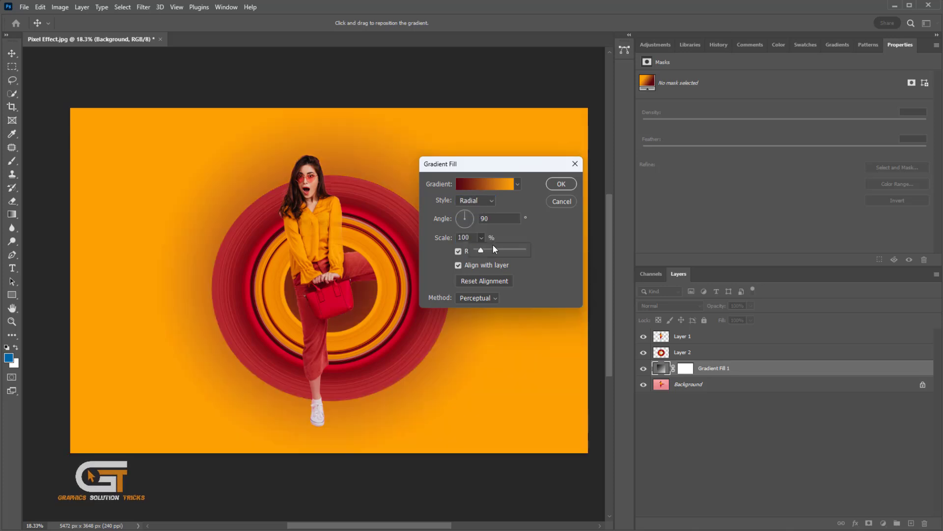
left_click_drag(481, 249, 487, 249)
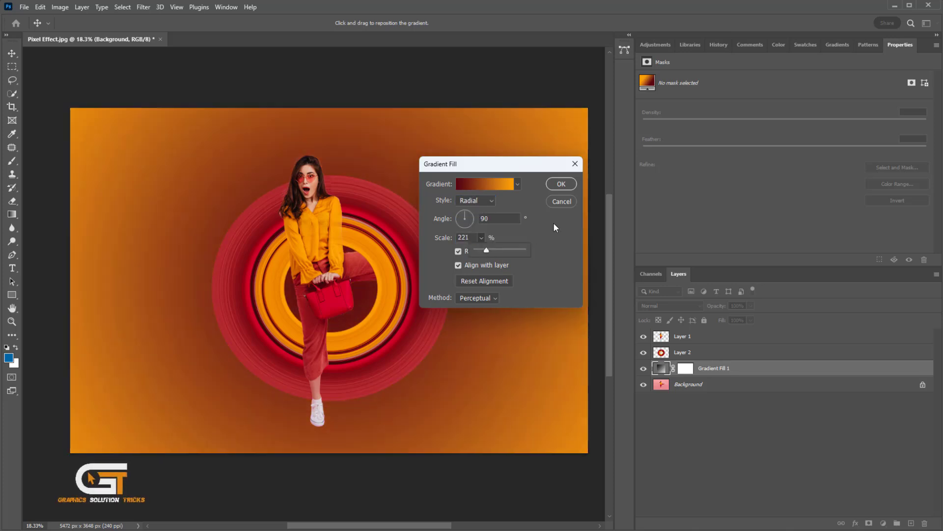
Readjust the radial gradient's scale, turn Reverse off so orange sits at the centre, and apply the fill.
left_click(476, 263)
left_click(481, 238)
left_click_drag(480, 250, 479, 249)
left_click(458, 251)
left_click(561, 184)
key("e")
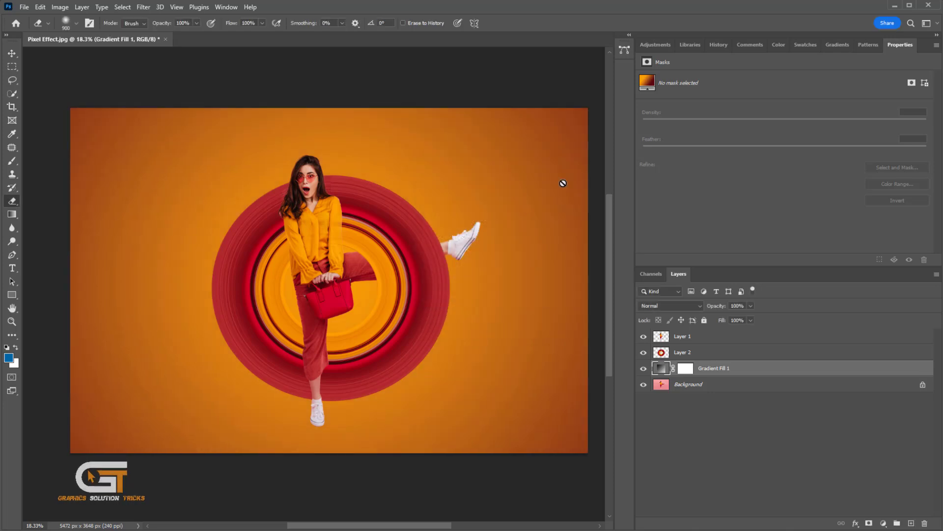
Apply a Hue/Saturation adjustment to Layer 2's ring with Saturation at +100, comparing it with the unadjusted version.
left_click(683, 353)
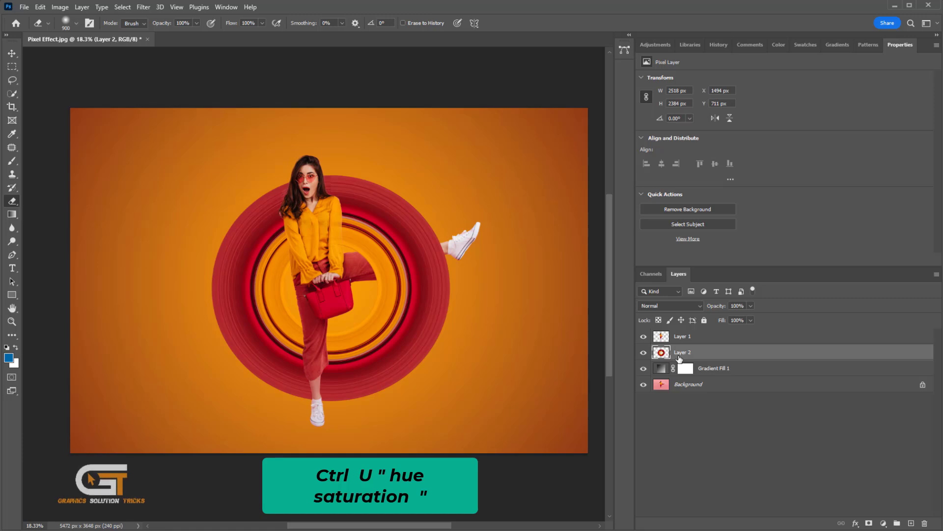
key("ctrl+u")
left_click_drag(510, 19, 500, 221)
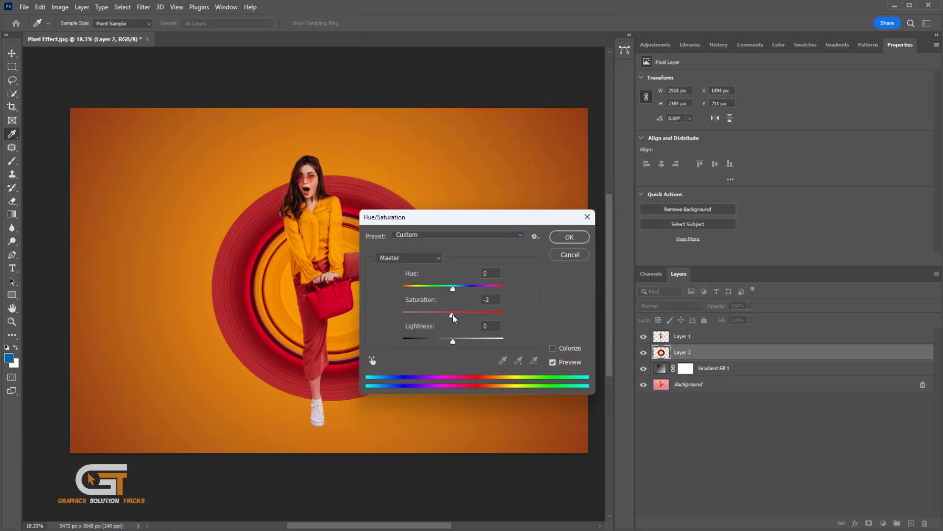
left_click_drag(452, 318, 470, 319)
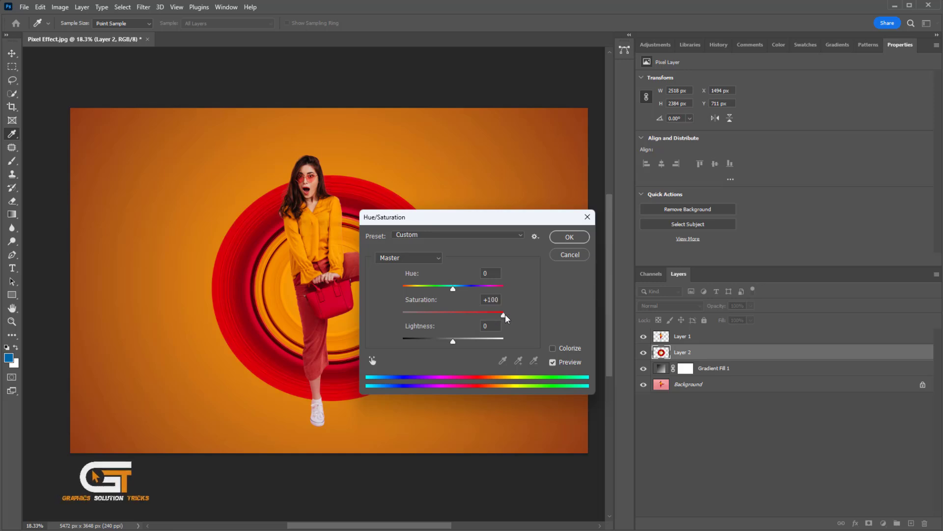
left_click_drag(506, 319, 506, 319)
left_click(576, 363)
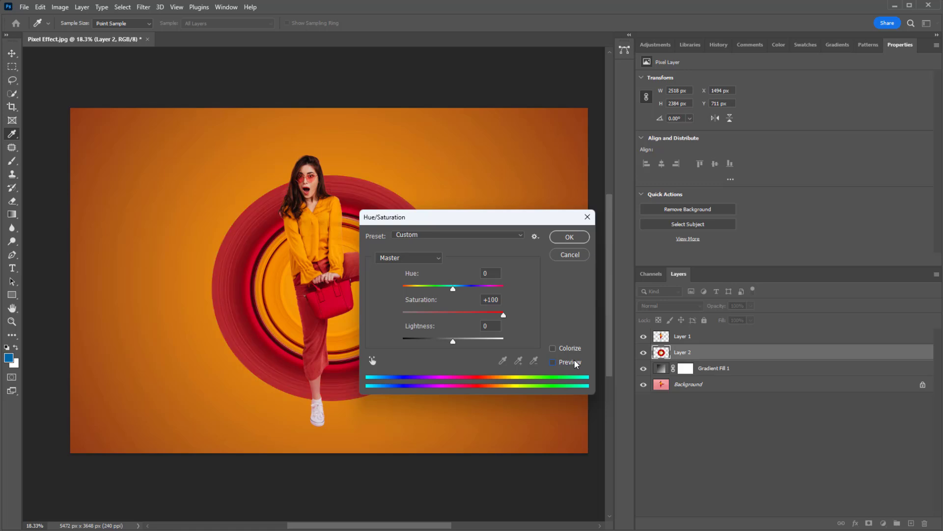
left_click(576, 364)
key("Return")
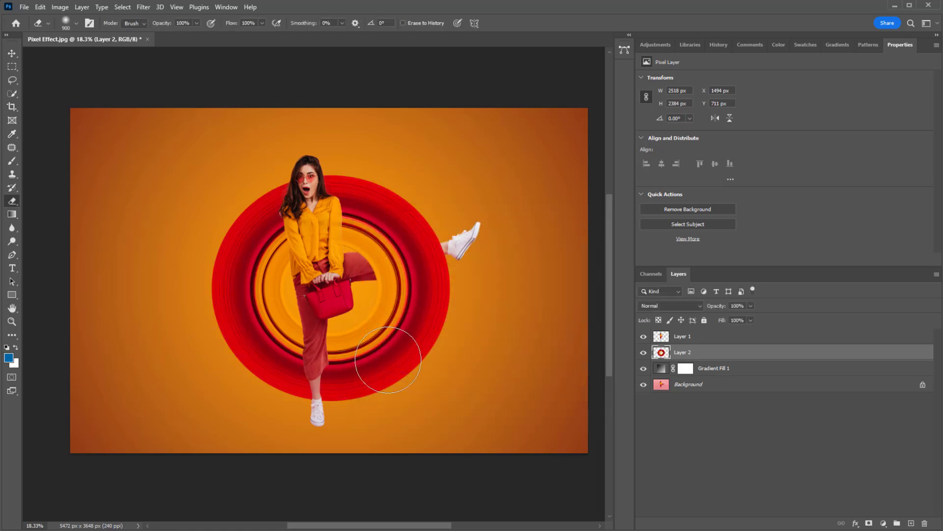
Show only the Background layer to compare the original photo with the pixel-stretch artwork.
scroll(383, 358, "up", 1)
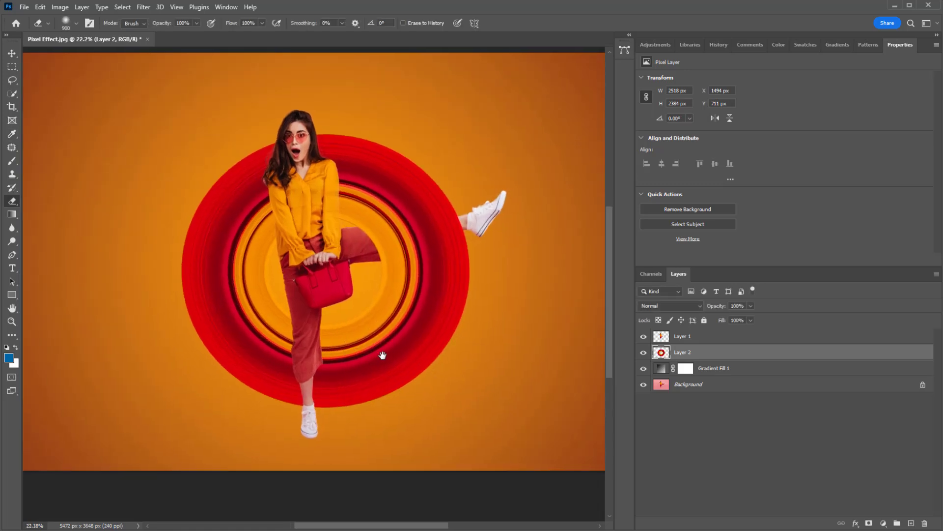
scroll(385, 358, "up", 1)
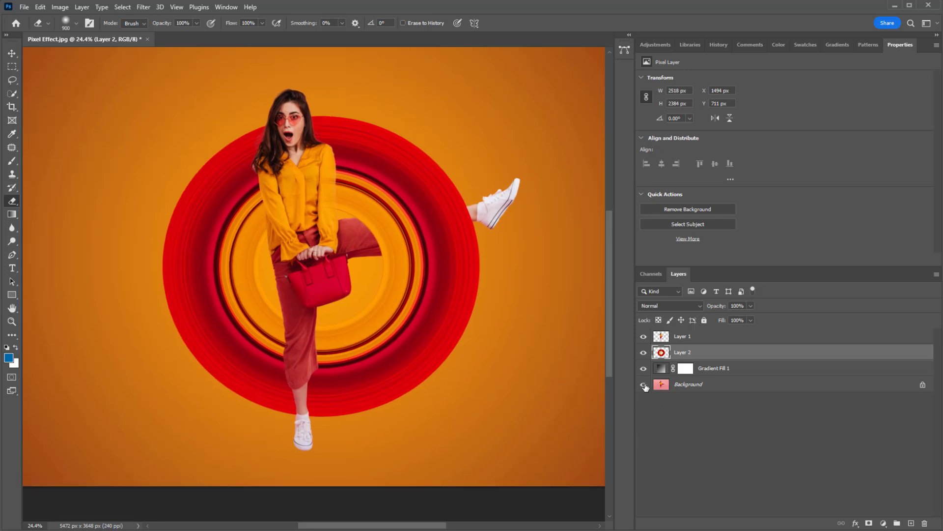
left_click(644, 385, "alt")
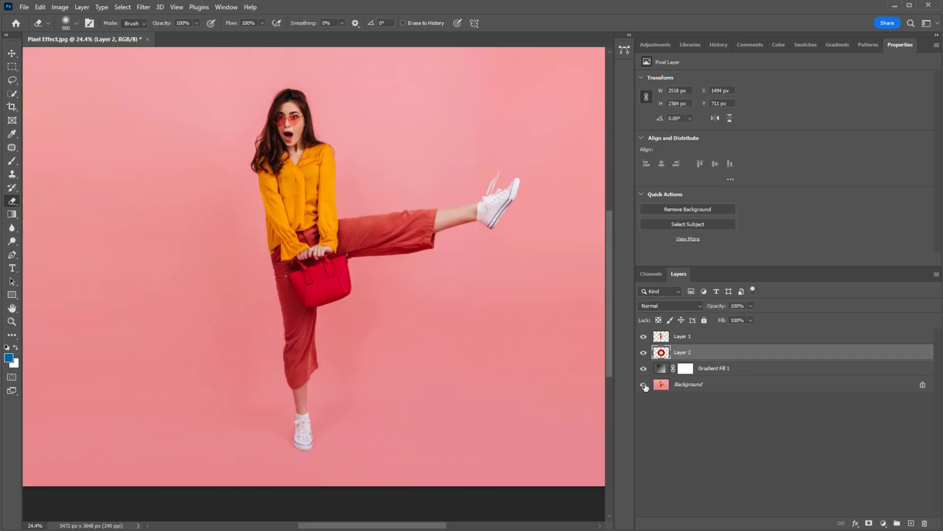